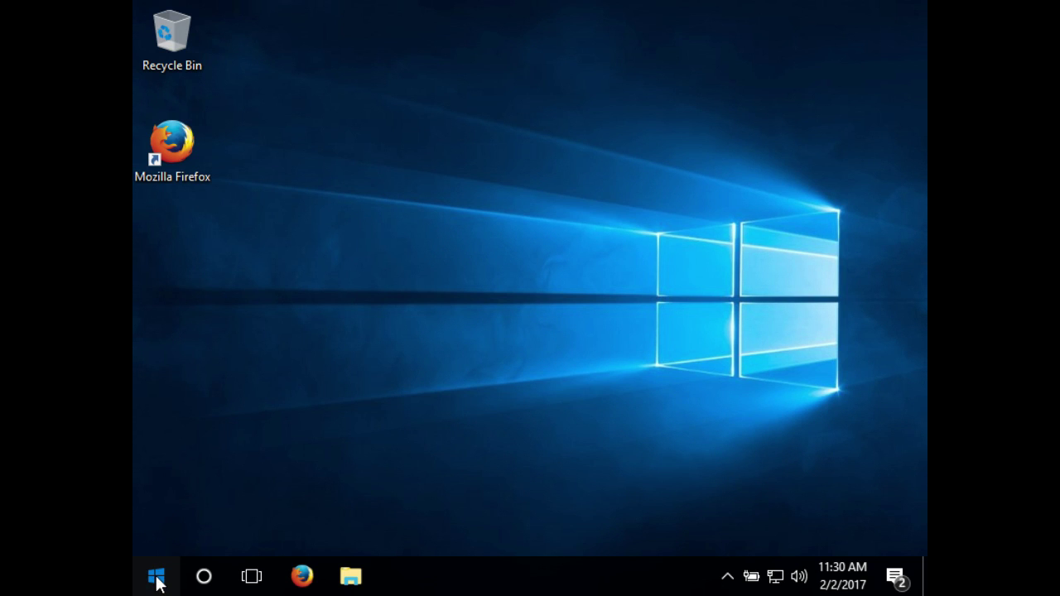
Go from Start through Settings > Devices to the Devices and printers control panel.
{"action": "left_click", "coordinate": [156, 577]}
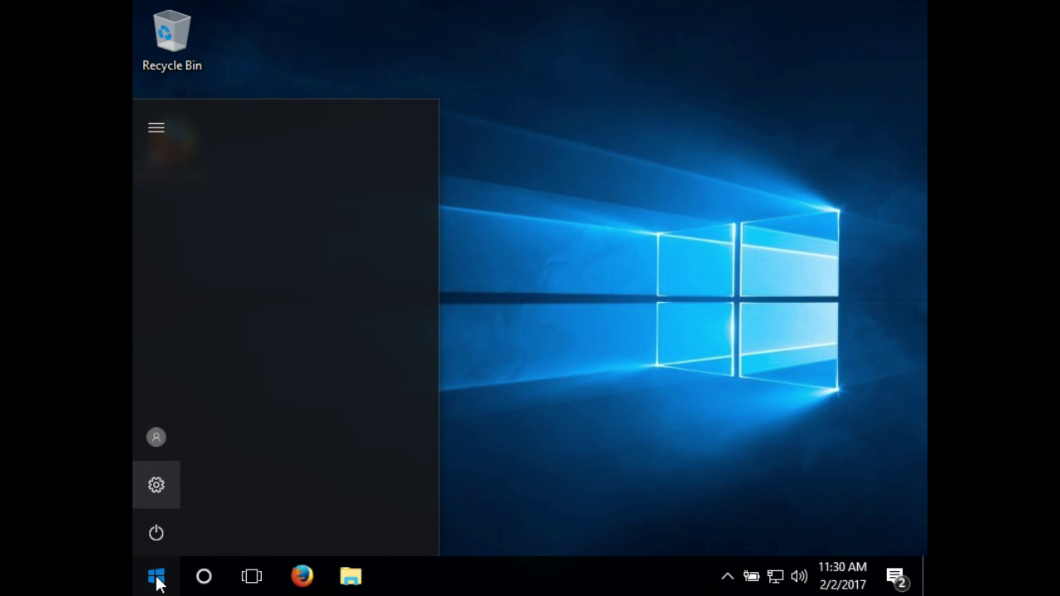
{"action": "left_click", "coordinate": [156, 487]}
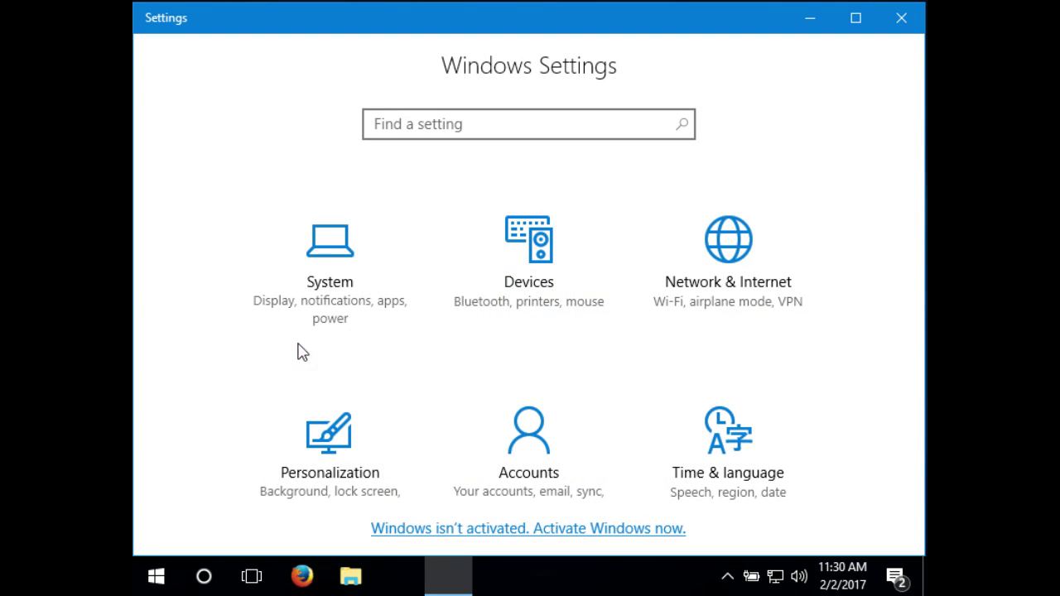
{"action": "left_click", "coordinate": [532, 262]}
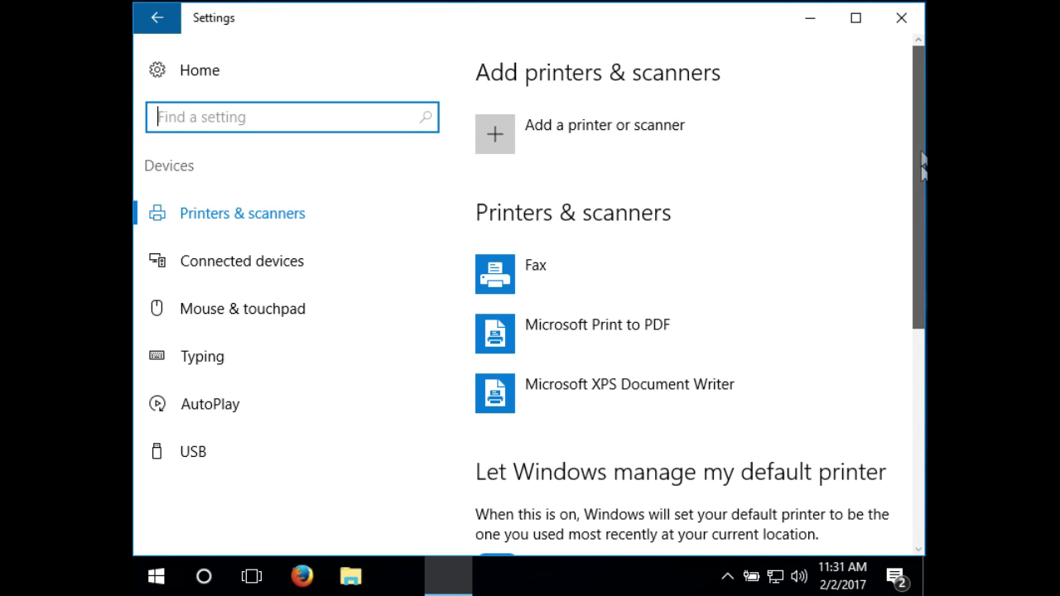
{"action": "left_click_drag", "start_coordinate": [920, 157], "coordinate": [922, 398]}
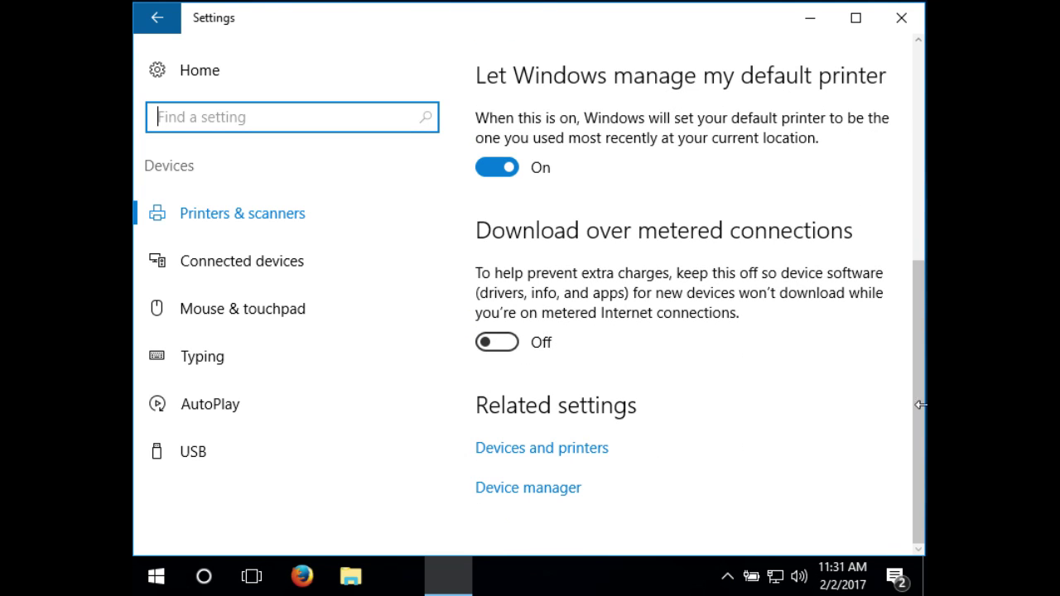
{"action": "left_click", "coordinate": [581, 451]}
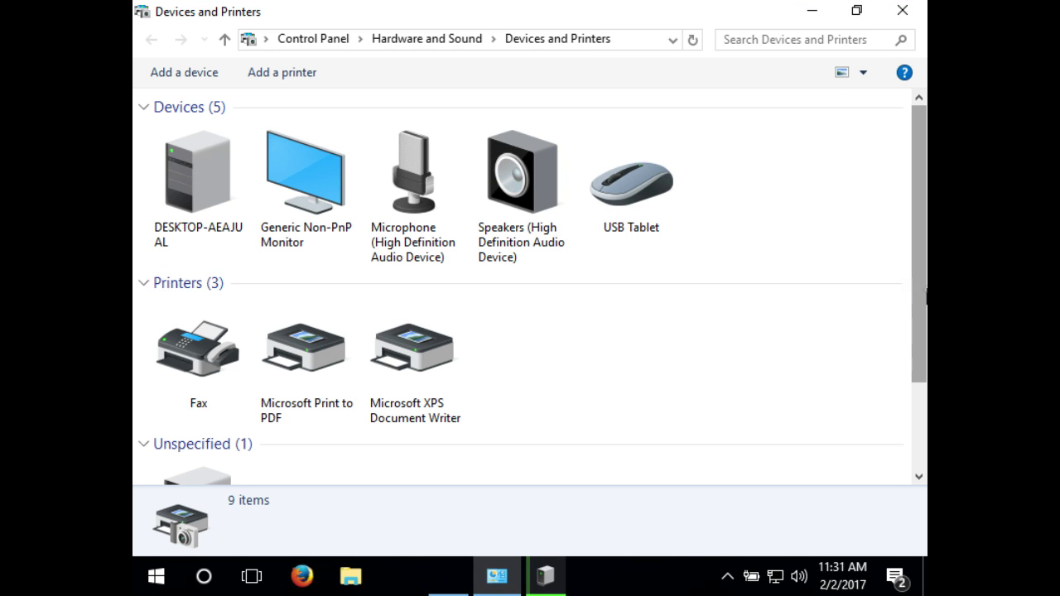
Find ZDesigner LP 2844 in the printer list and open its Printing preferences.
{"action": "left_click_drag", "start_coordinate": [921, 305], "coordinate": [882, 371]}
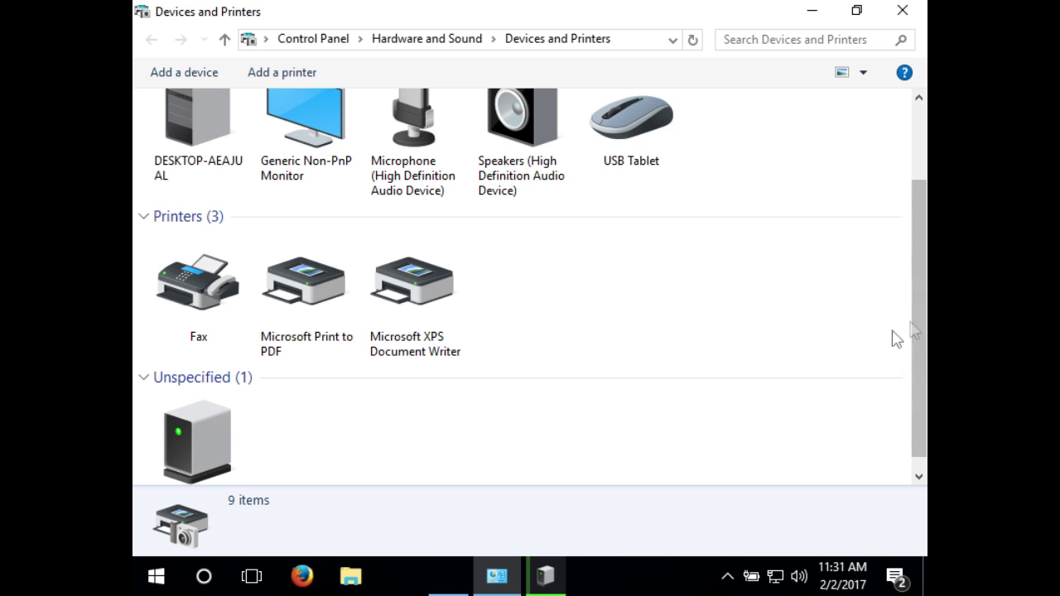
{"action": "left_click_drag", "start_coordinate": [921, 323], "coordinate": [921, 333]}
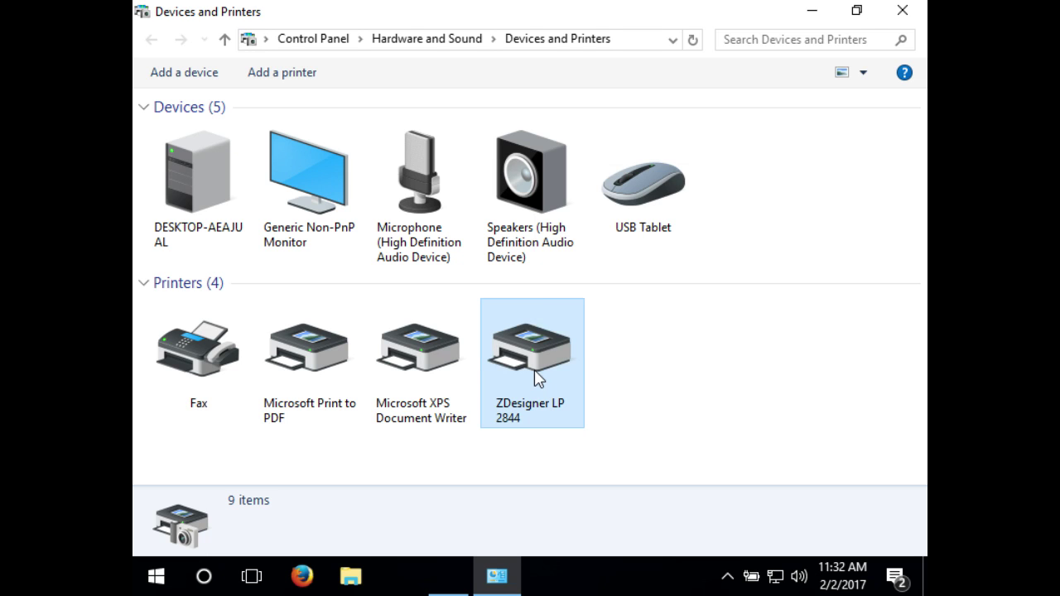
{"action": "right_click", "coordinate": [535, 378]}
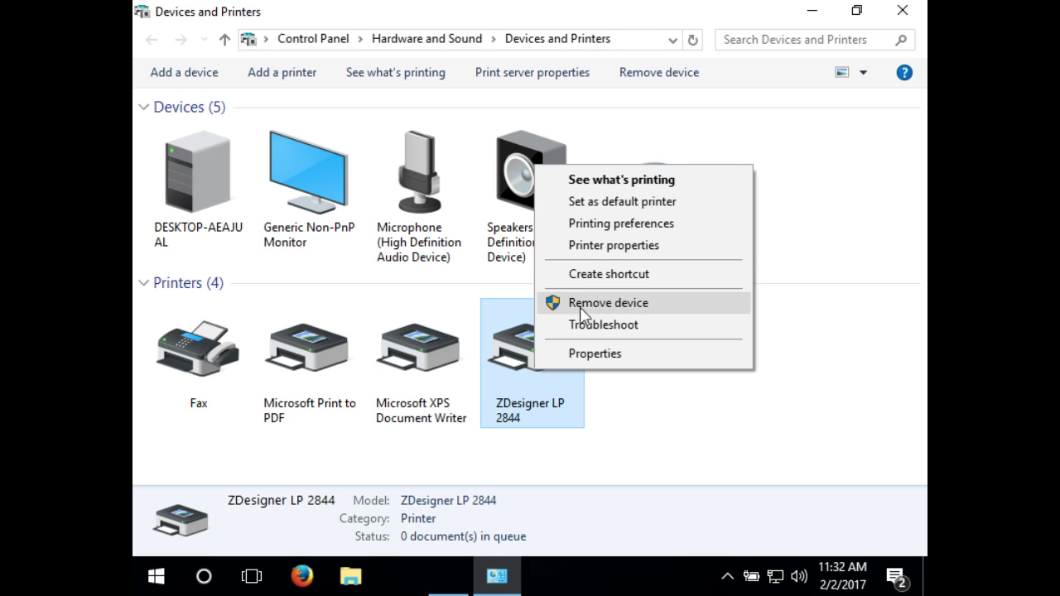
{"action": "left_click", "coordinate": [604, 227]}
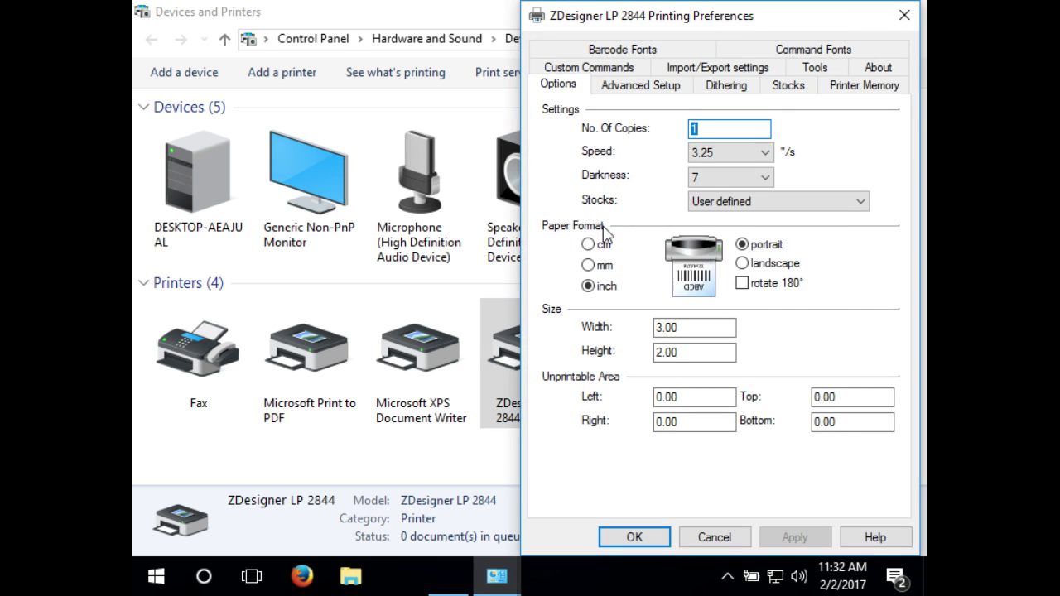
Set Darkness 12 and a 4.00 × 6.00 inch label on the Options tab, then apply and OK.
{"action": "left_click", "coordinate": [744, 184]}
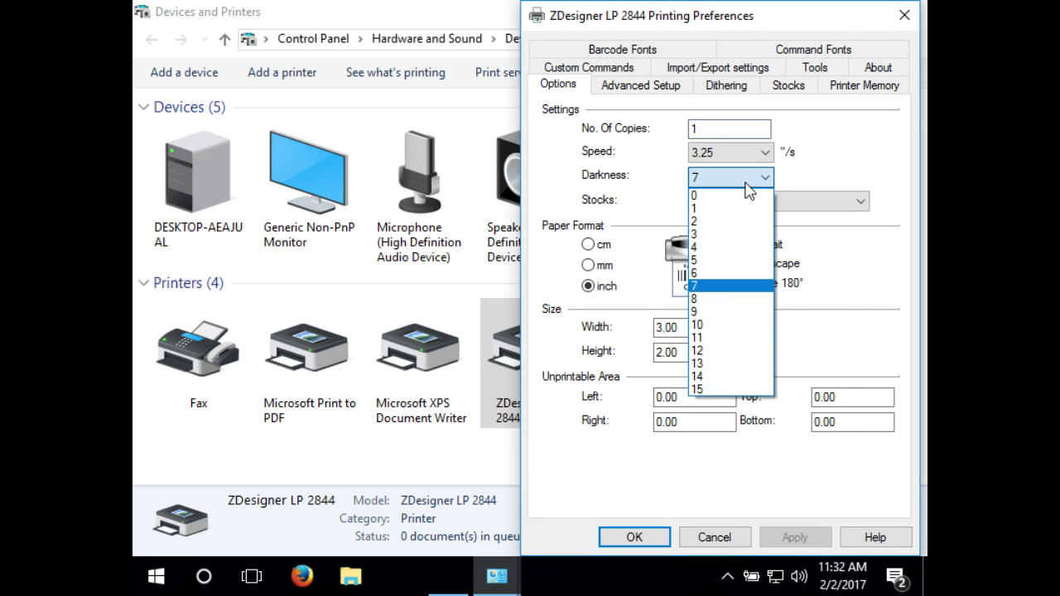
{"action": "left_click", "coordinate": [749, 351]}
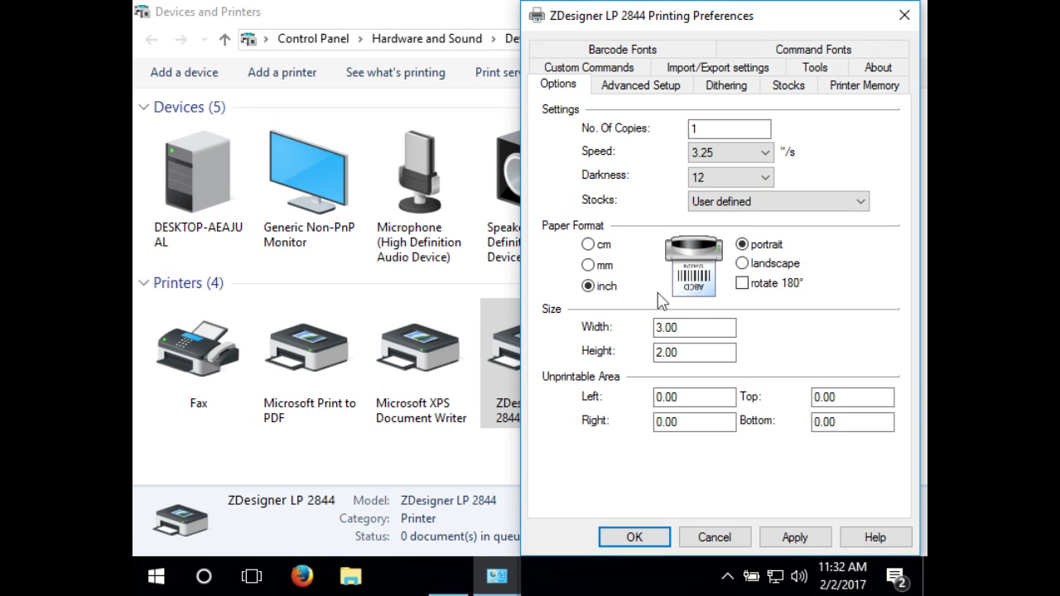
{"action": "left_click_drag", "start_coordinate": [703, 328], "coordinate": [626, 335]}
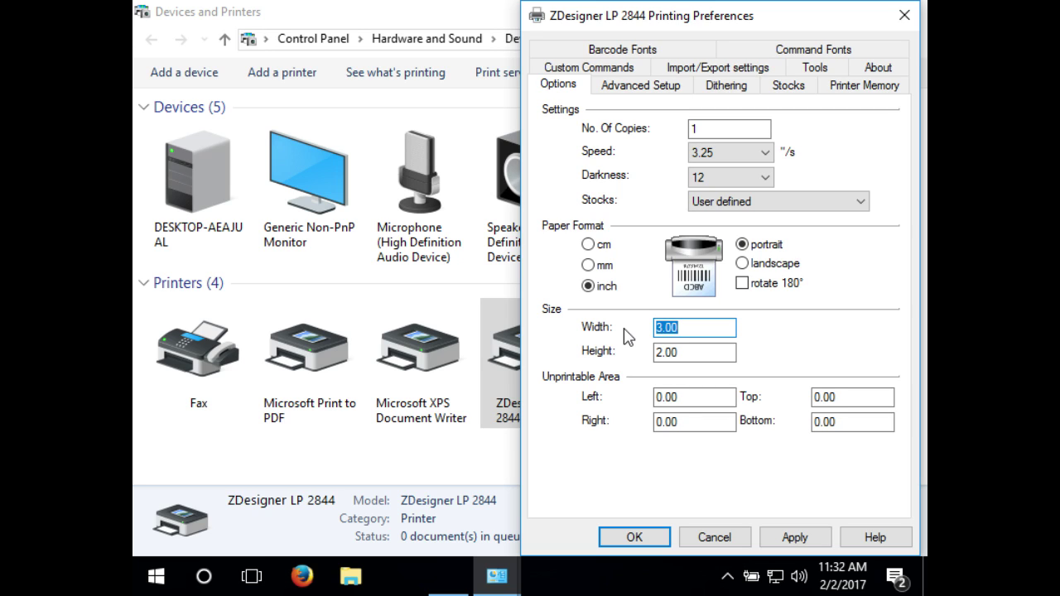
{"action": "type", "text": "4"}
{"action": "key", "text": "Tab"}
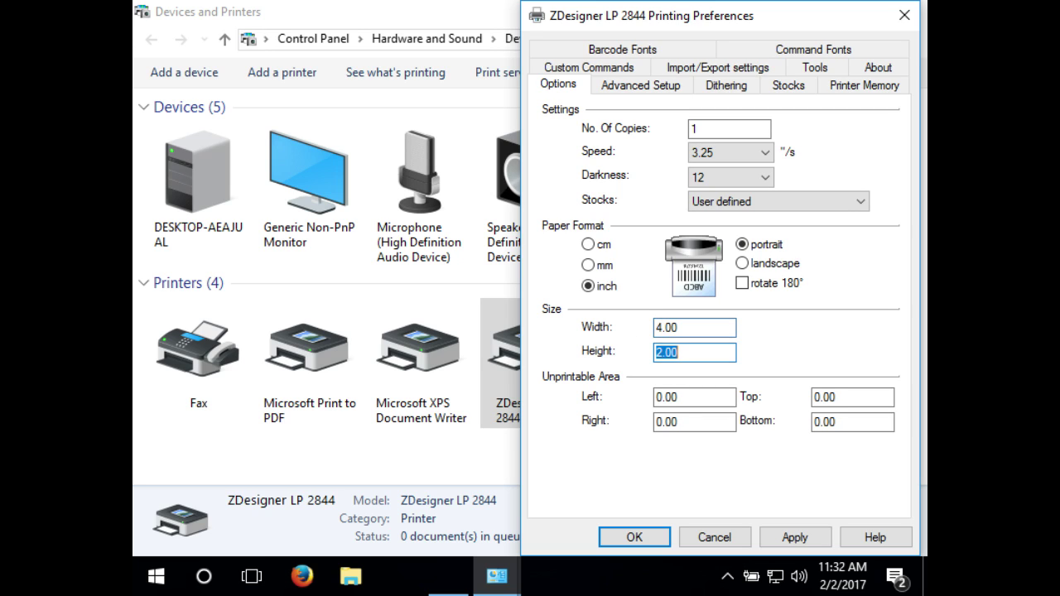
{"action": "type", "text": "6"}
{"action": "key", "text": "Tab"}
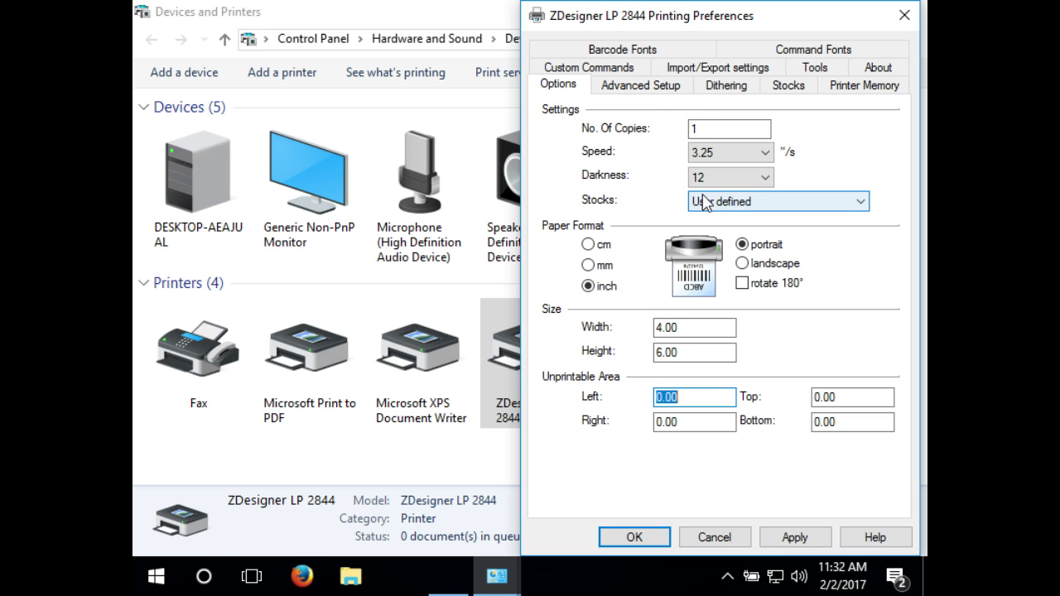
{"action": "left_click", "coordinate": [805, 546]}
{"action": "left_click", "coordinate": [634, 537]}
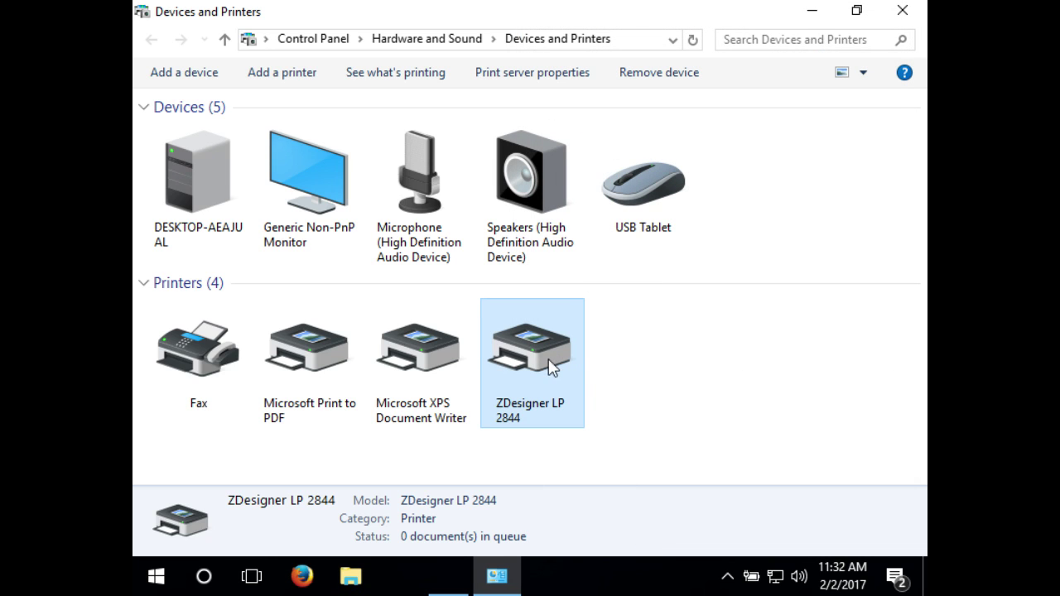
{"action": "right_click", "coordinate": [550, 367]}
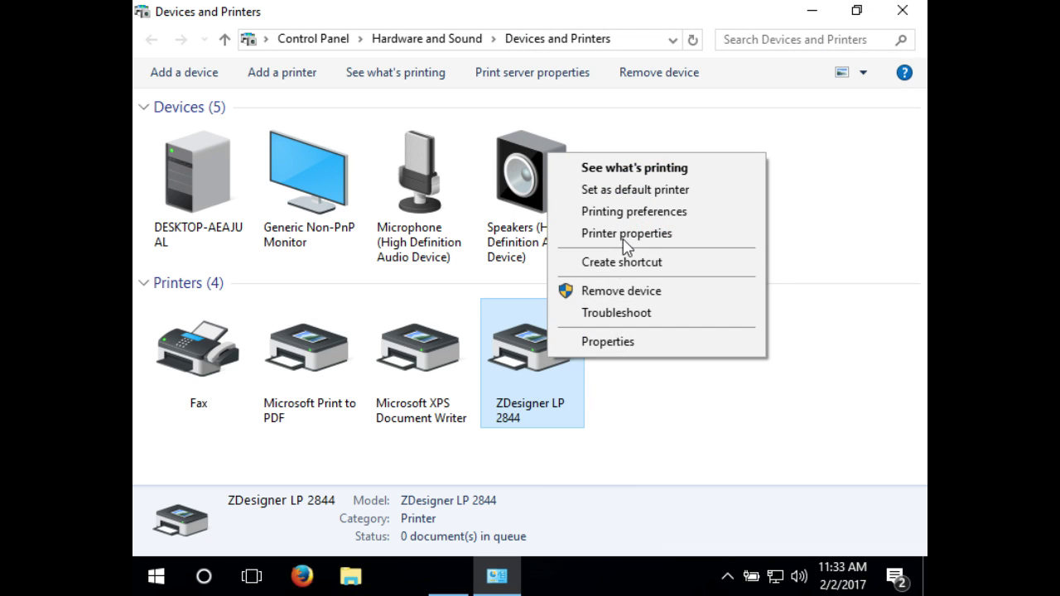
{"action": "left_click", "coordinate": [633, 212]}
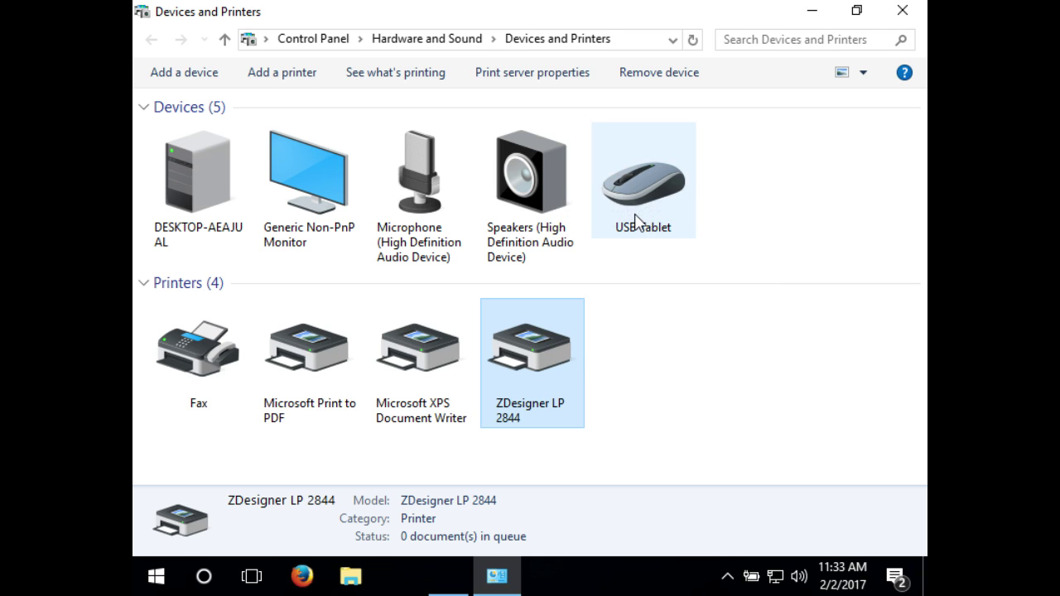
{"action": "left_click", "coordinate": [816, 72]}
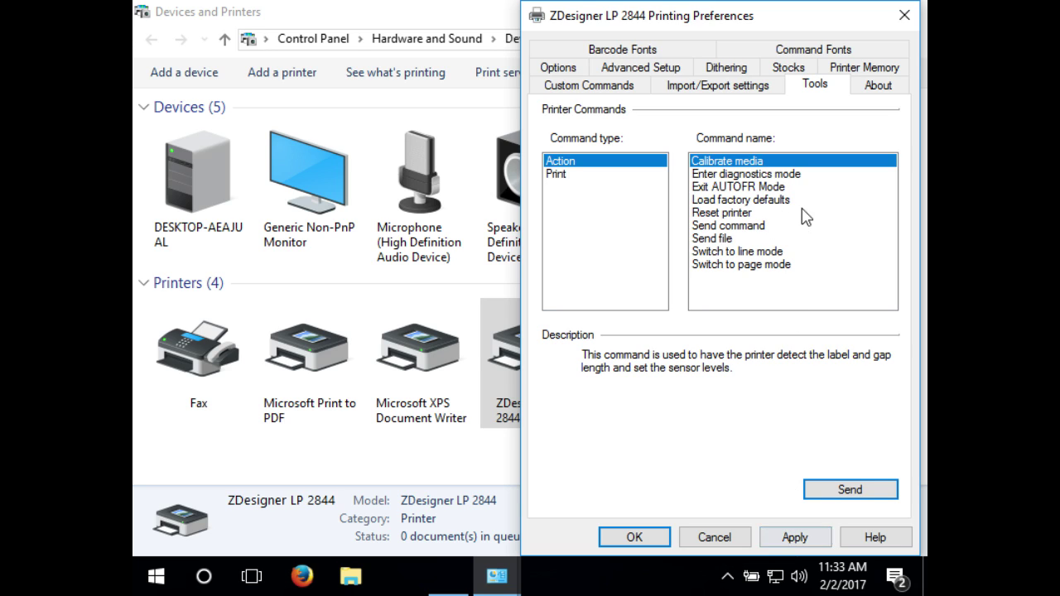
{"action": "key", "text": "Return"}
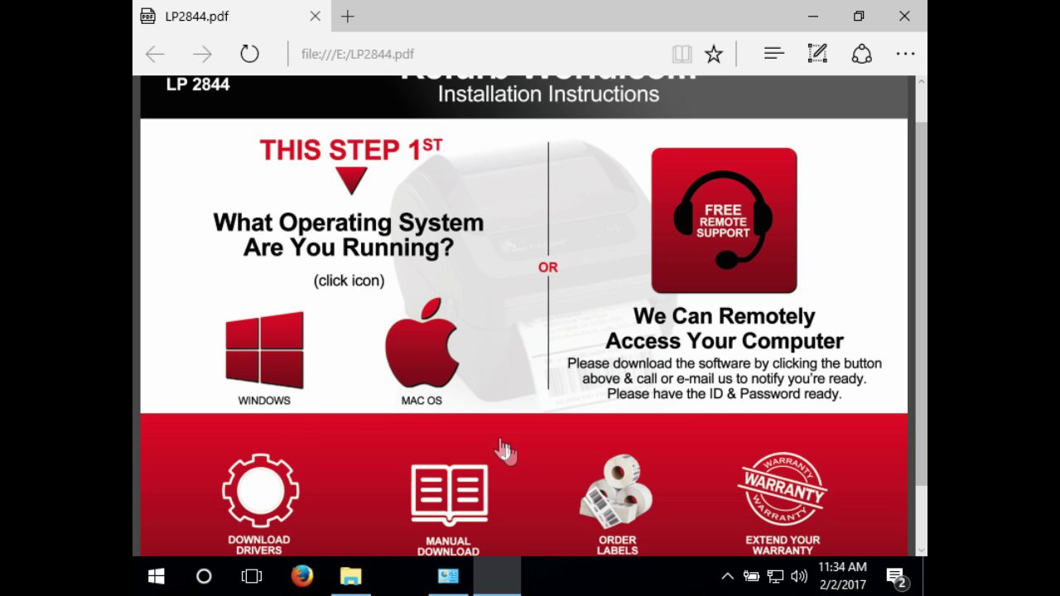
Download and save zd270316-certified.exe via the PDF's Download Drivers link.
{"action": "left_click", "coordinate": [259, 524]}
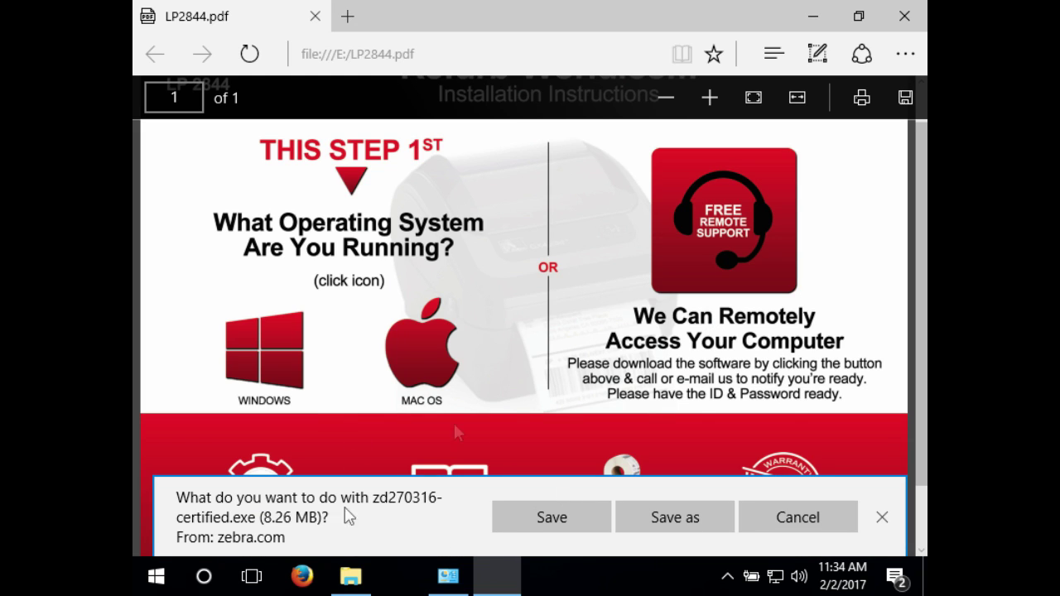
{"action": "left_click", "coordinate": [529, 530]}
{"action": "left_click", "coordinate": [529, 531]}
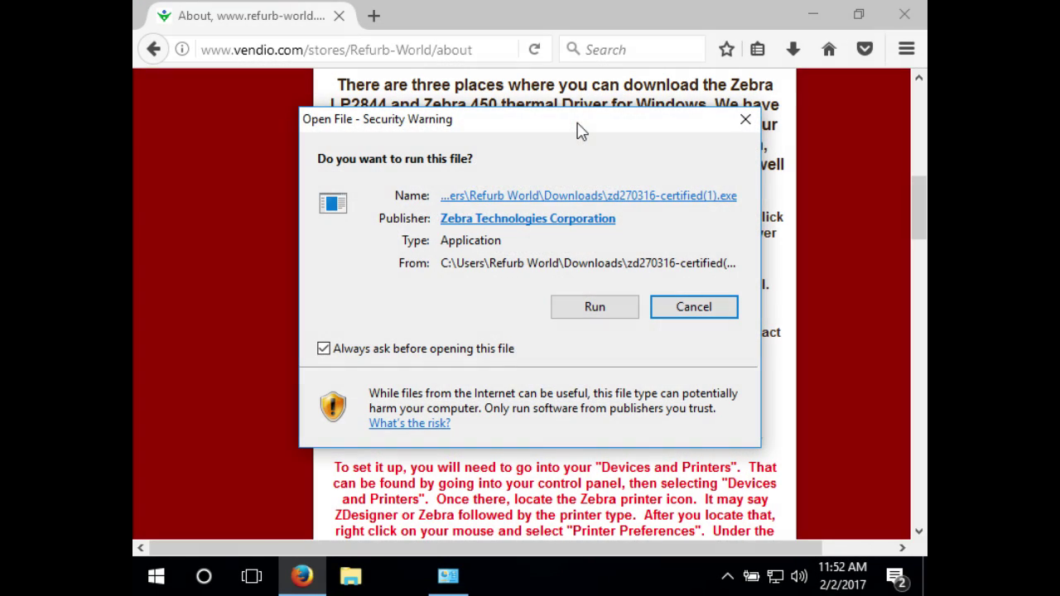
Run zd270316 and unzip its 396 driver files to C:\ZD270316.
{"action": "left_click", "coordinate": [601, 308]}
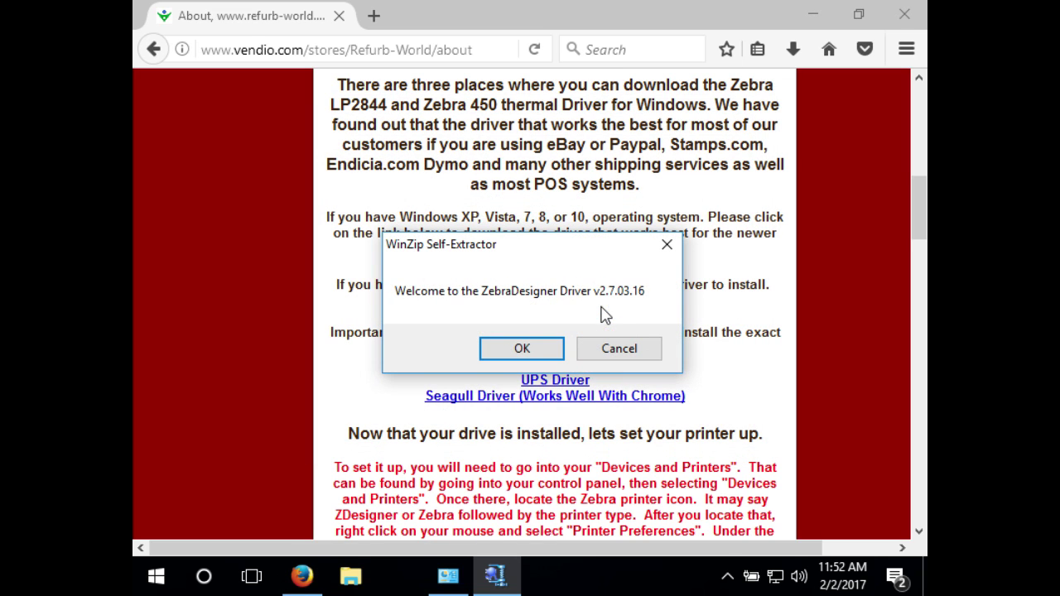
{"action": "left_click", "coordinate": [521, 349]}
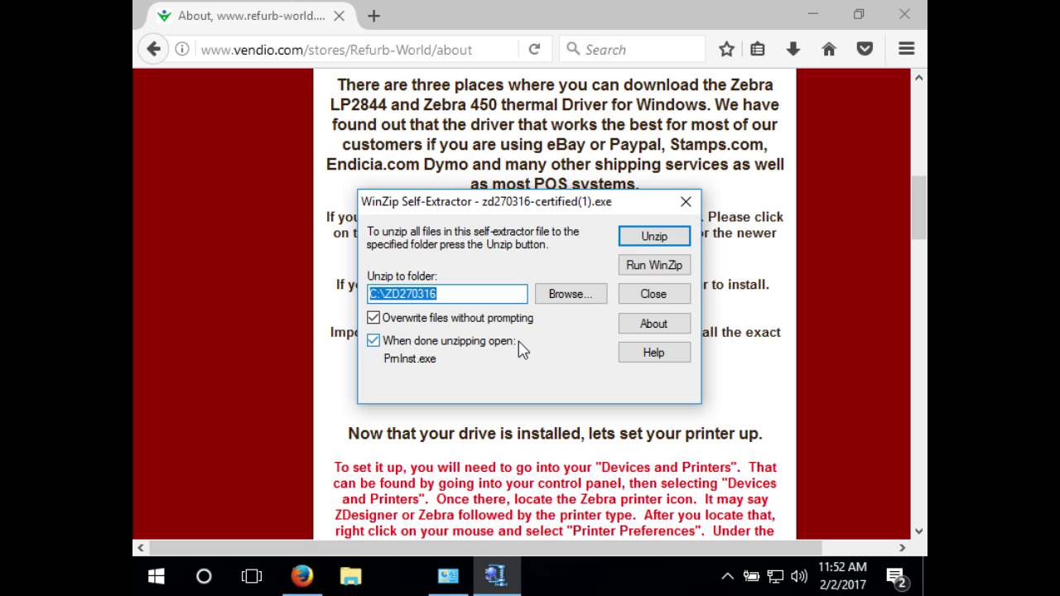
{"action": "left_click", "coordinate": [634, 236]}
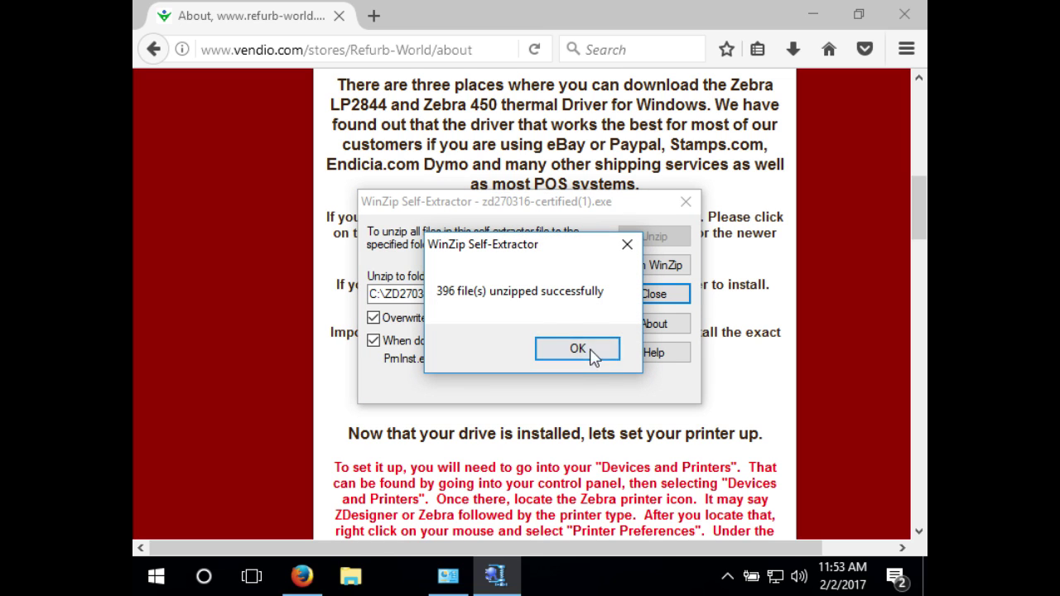
{"action": "left_click", "coordinate": [575, 352]}
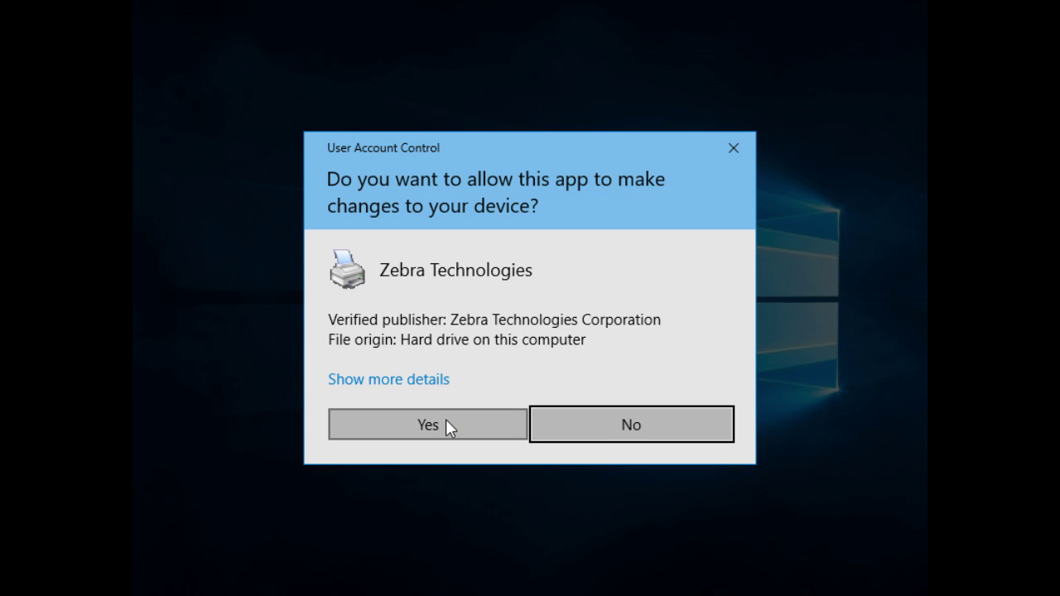
Approve the installer and choose Install Printer with ZDesigner LP 2844 as the model.
{"action": "left_click", "coordinate": [446, 419]}
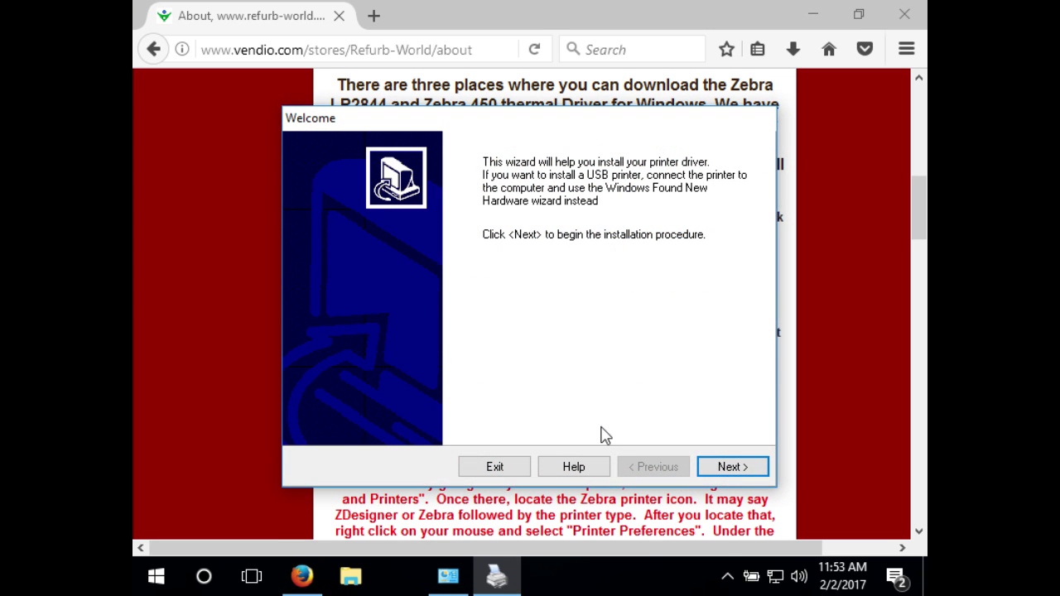
{"action": "left_click", "coordinate": [729, 468]}
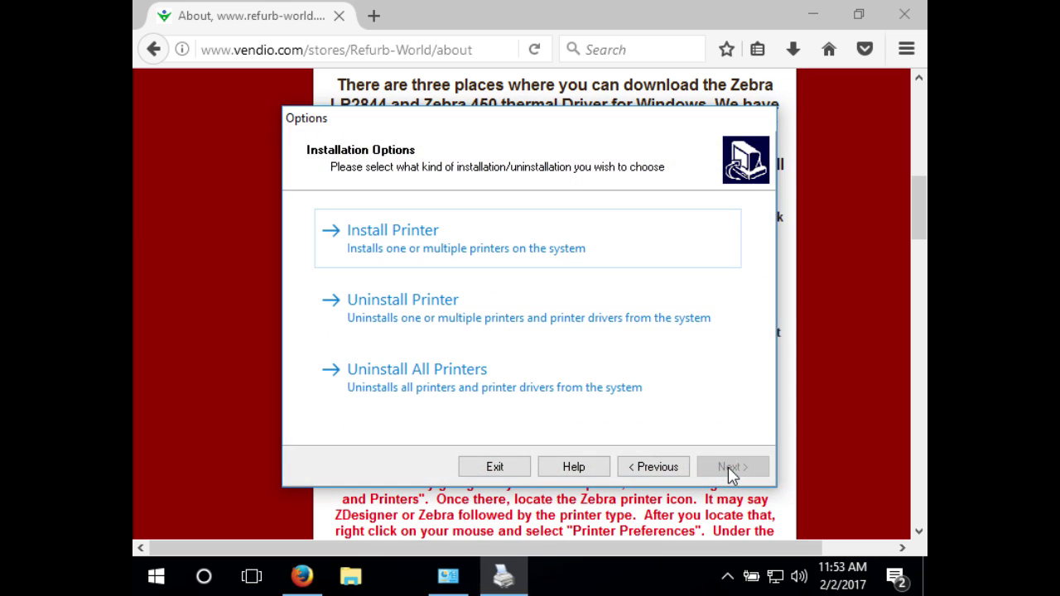
{"action": "left_click", "coordinate": [421, 252]}
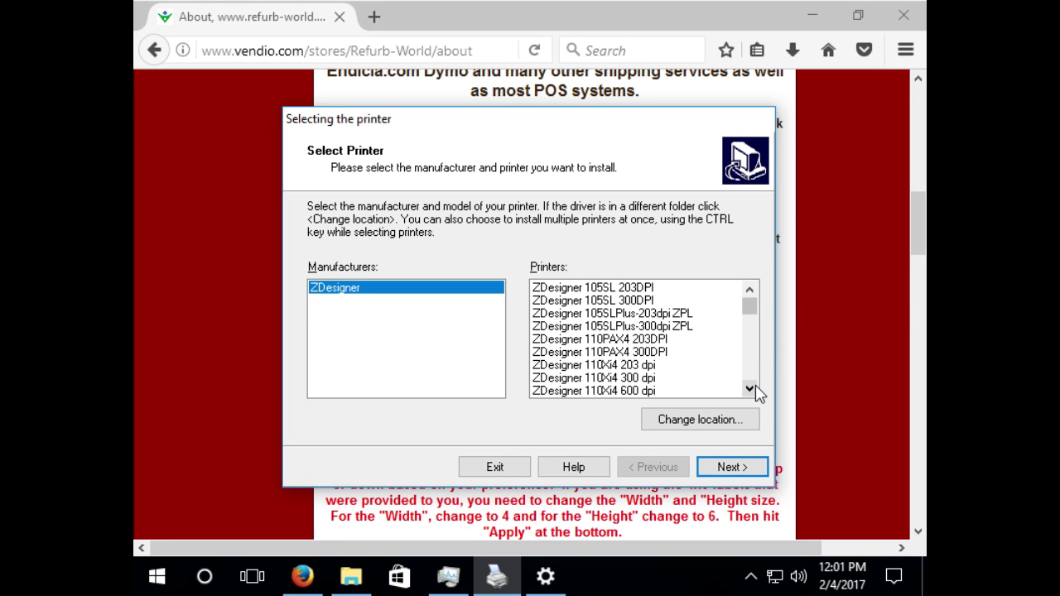
{"action": "left_click", "coordinate": [749, 388]}
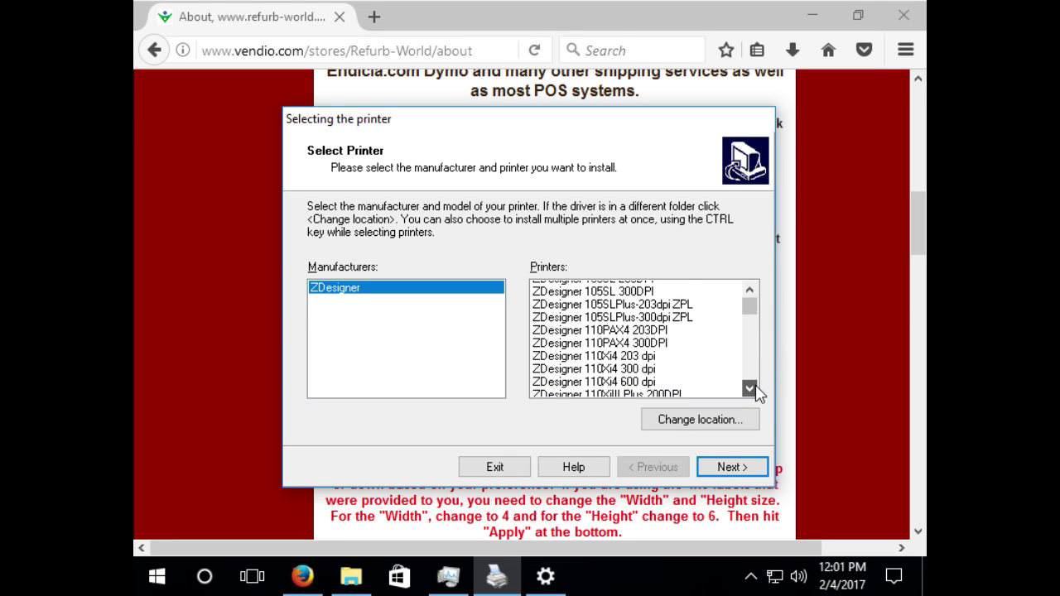
{"action": "left_click_drag", "start_coordinate": [749, 388], "coordinate": [755, 386]}
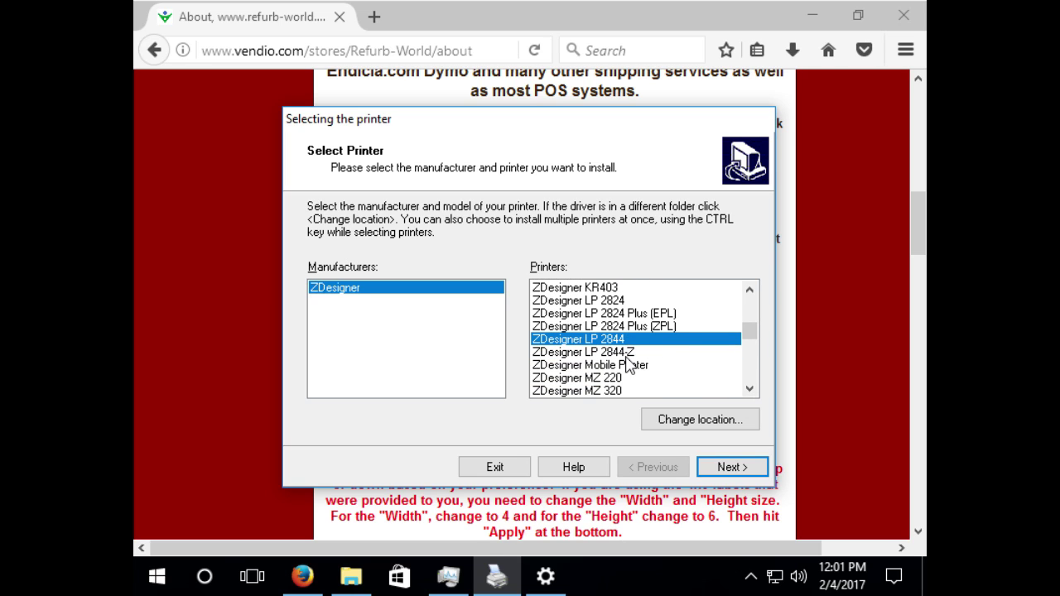
{"action": "left_click", "coordinate": [743, 469]}
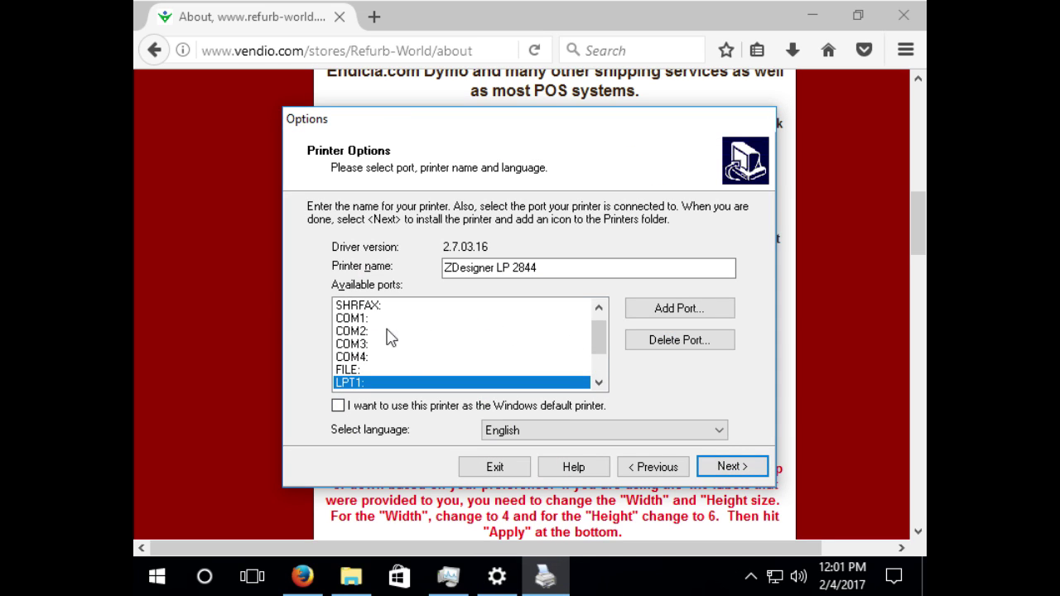
Connect the printer on port USB001, skip the Font Downloader setup, and finish installing.
{"action": "left_click_drag", "start_coordinate": [602, 347], "coordinate": [585, 326]}
{"action": "left_click", "coordinate": [372, 305]}
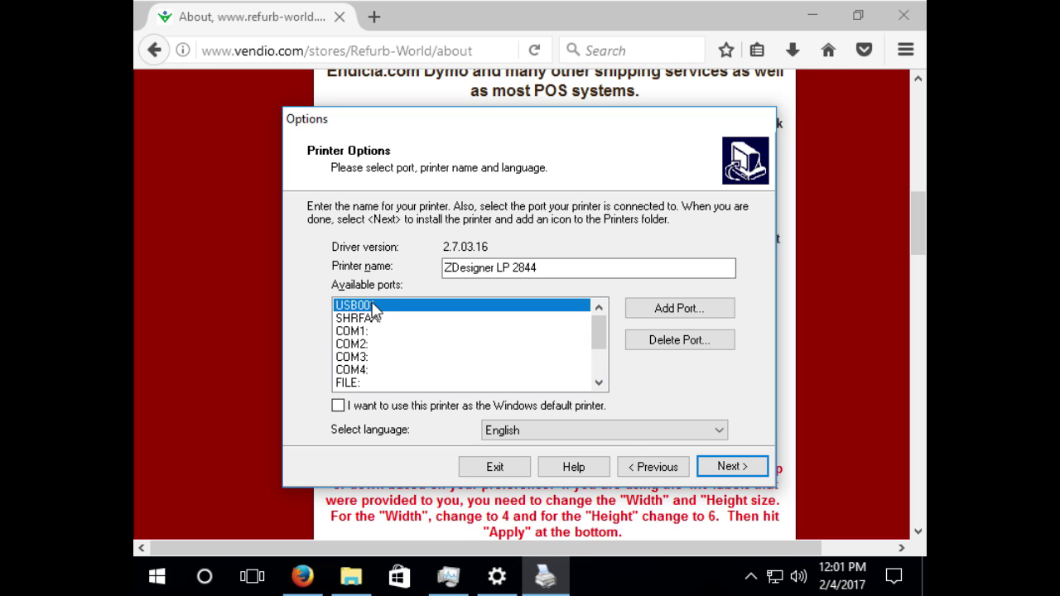
{"action": "left_click", "coordinate": [730, 465]}
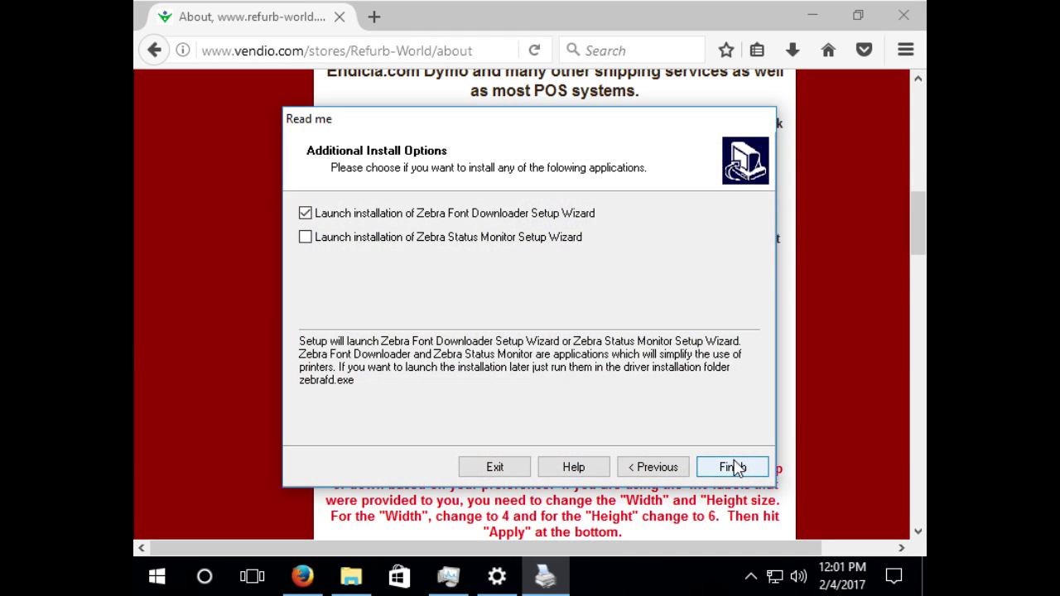
{"action": "left_click", "coordinate": [305, 212]}
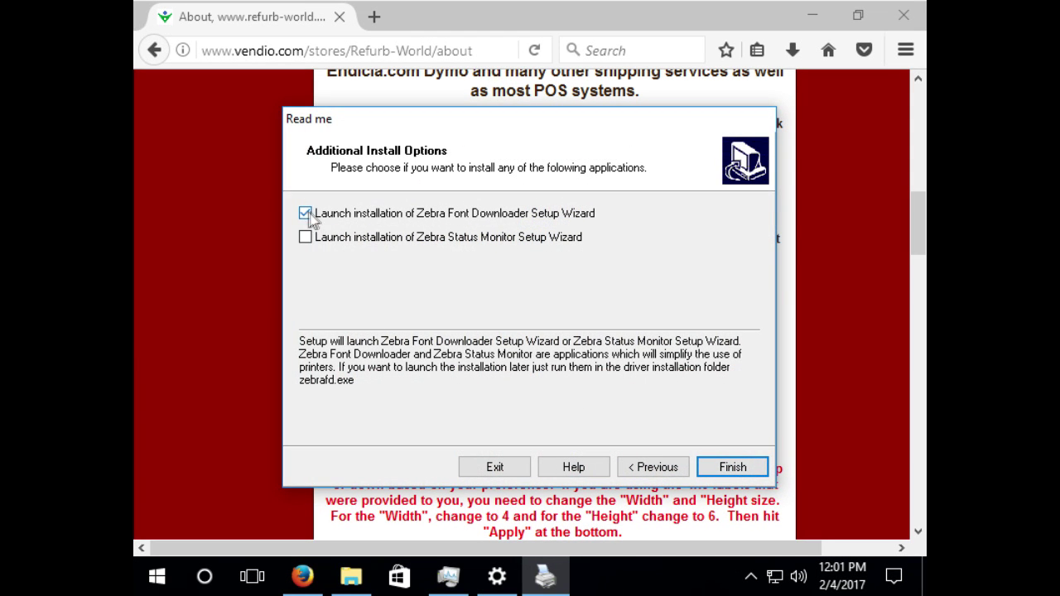
{"action": "left_click", "coordinate": [305, 212]}
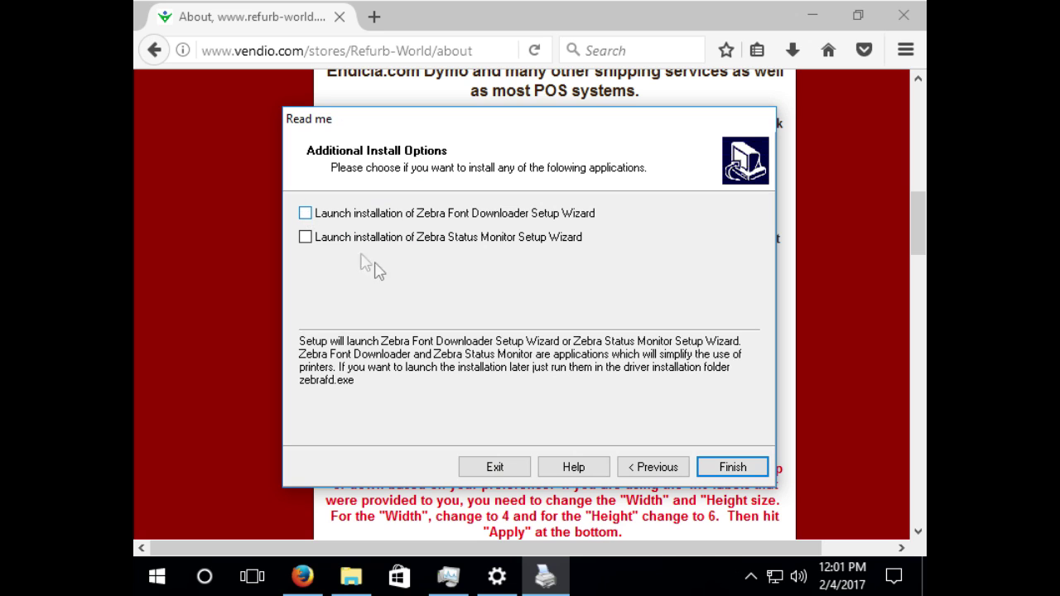
{"action": "left_click", "coordinate": [732, 468]}
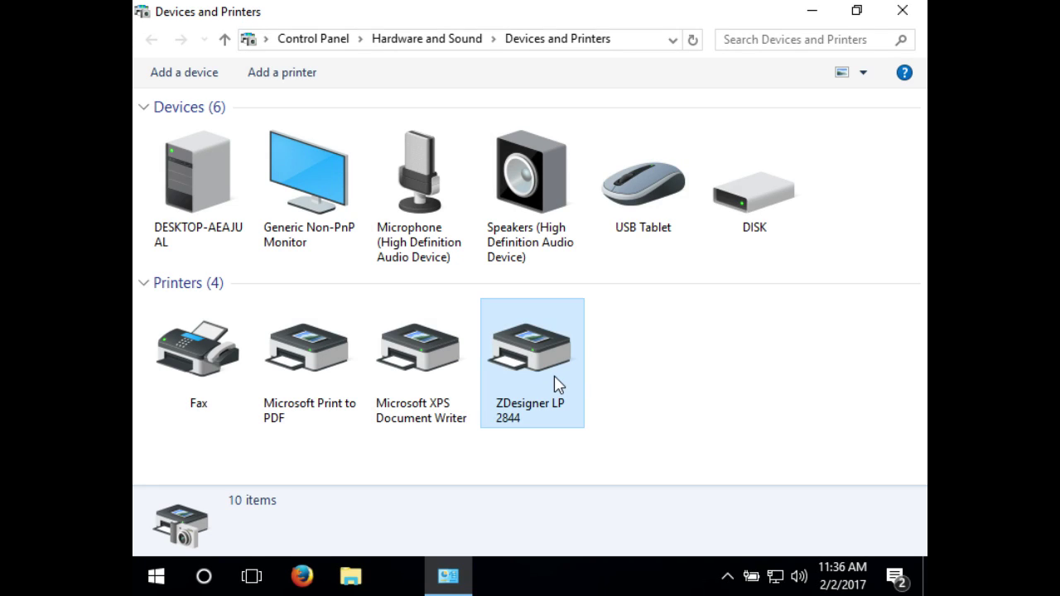
Print a test page from the ZDesigner LP 2844 printer properties and dismiss the confirmation.
{"action": "right_click", "coordinate": [554, 375]}
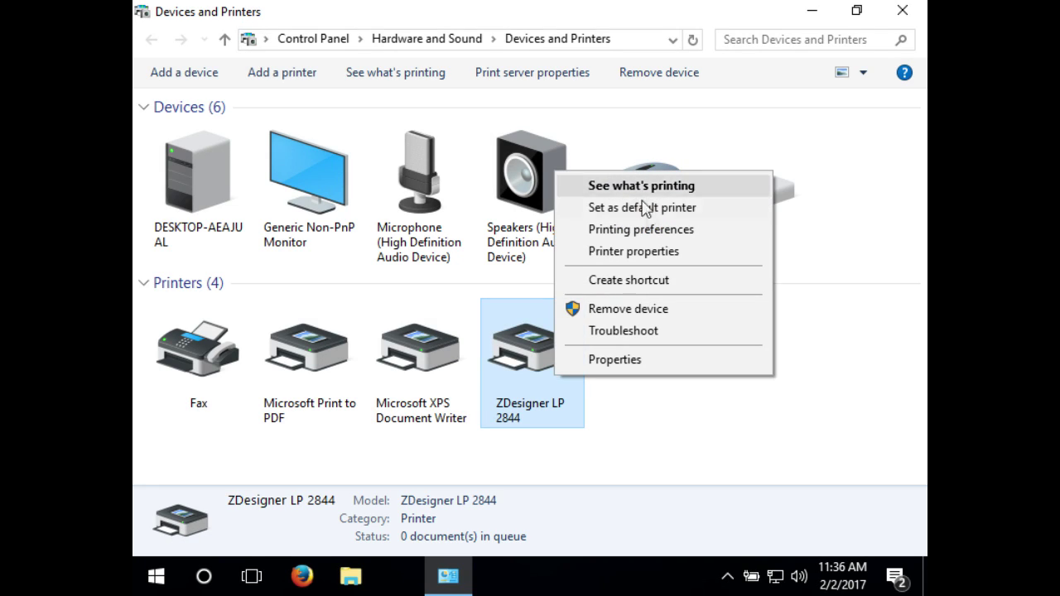
{"action": "left_click", "coordinate": [658, 252]}
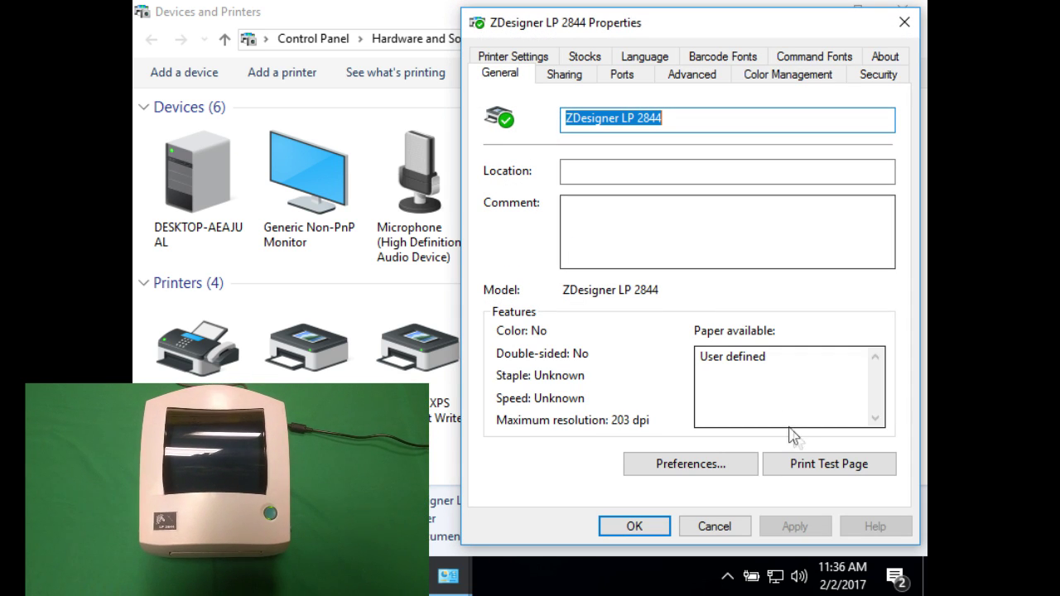
{"action": "left_click", "coordinate": [821, 470]}
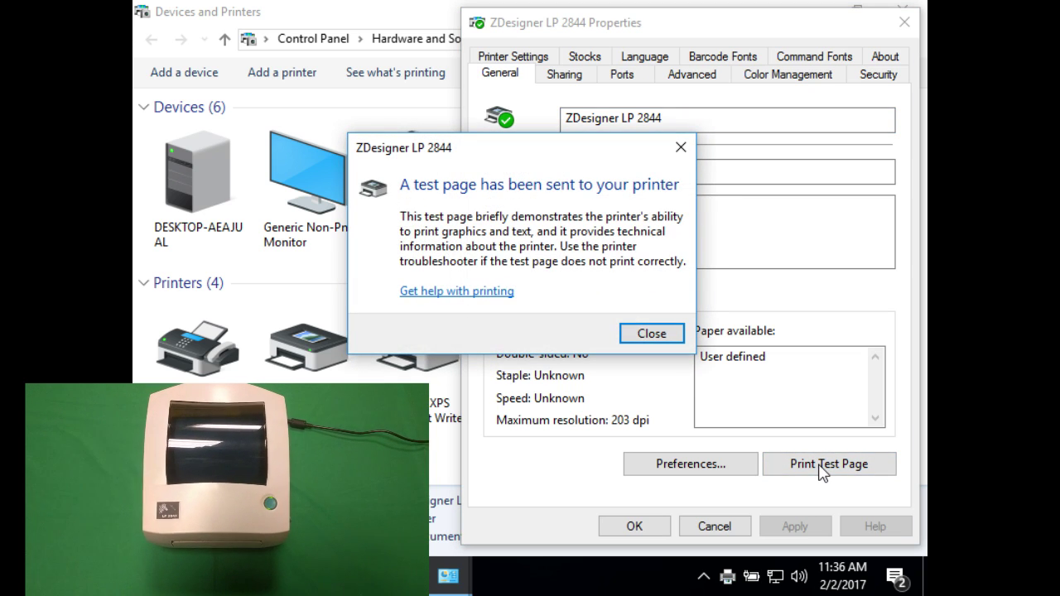
{"action": "left_click", "coordinate": [650, 334]}
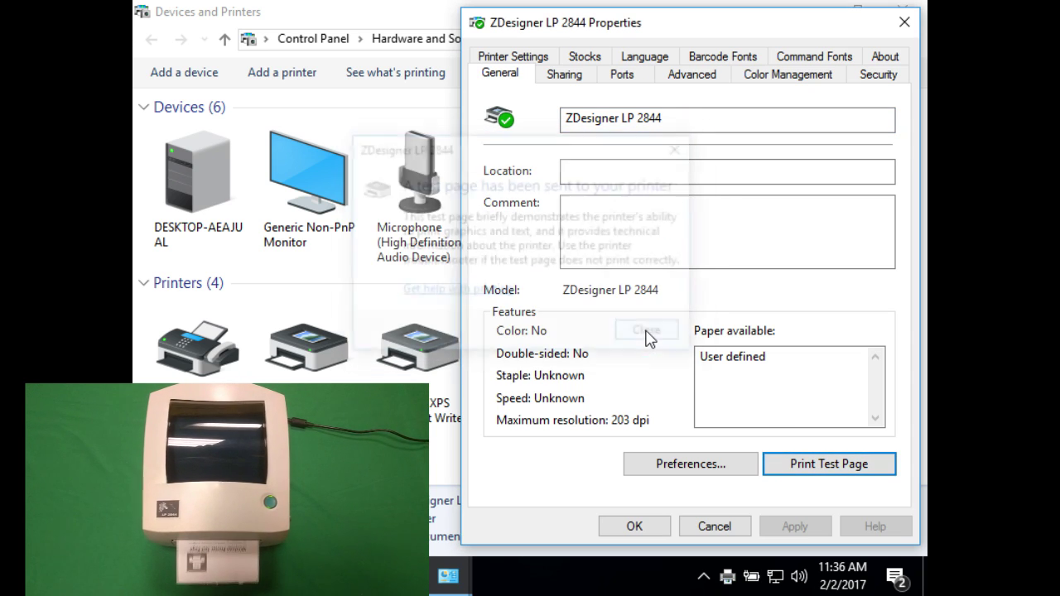